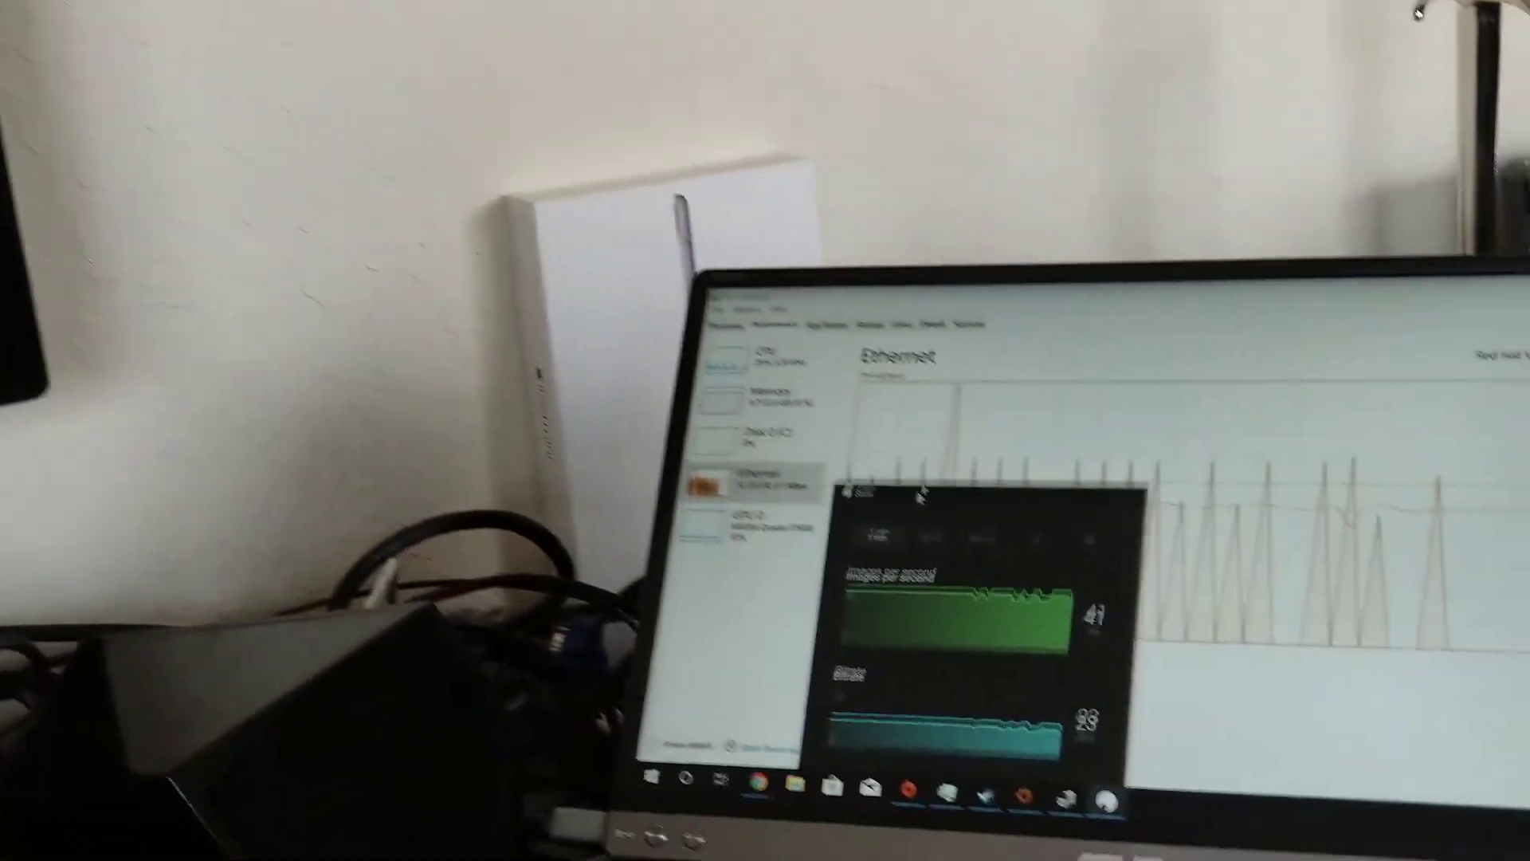
# - Drag the Shadow Stats window up to the top of the USB-C monitor, over the Ethernet view
pyautogui.moveTo(1029, 676); pyautogui.dragTo(723, 202)
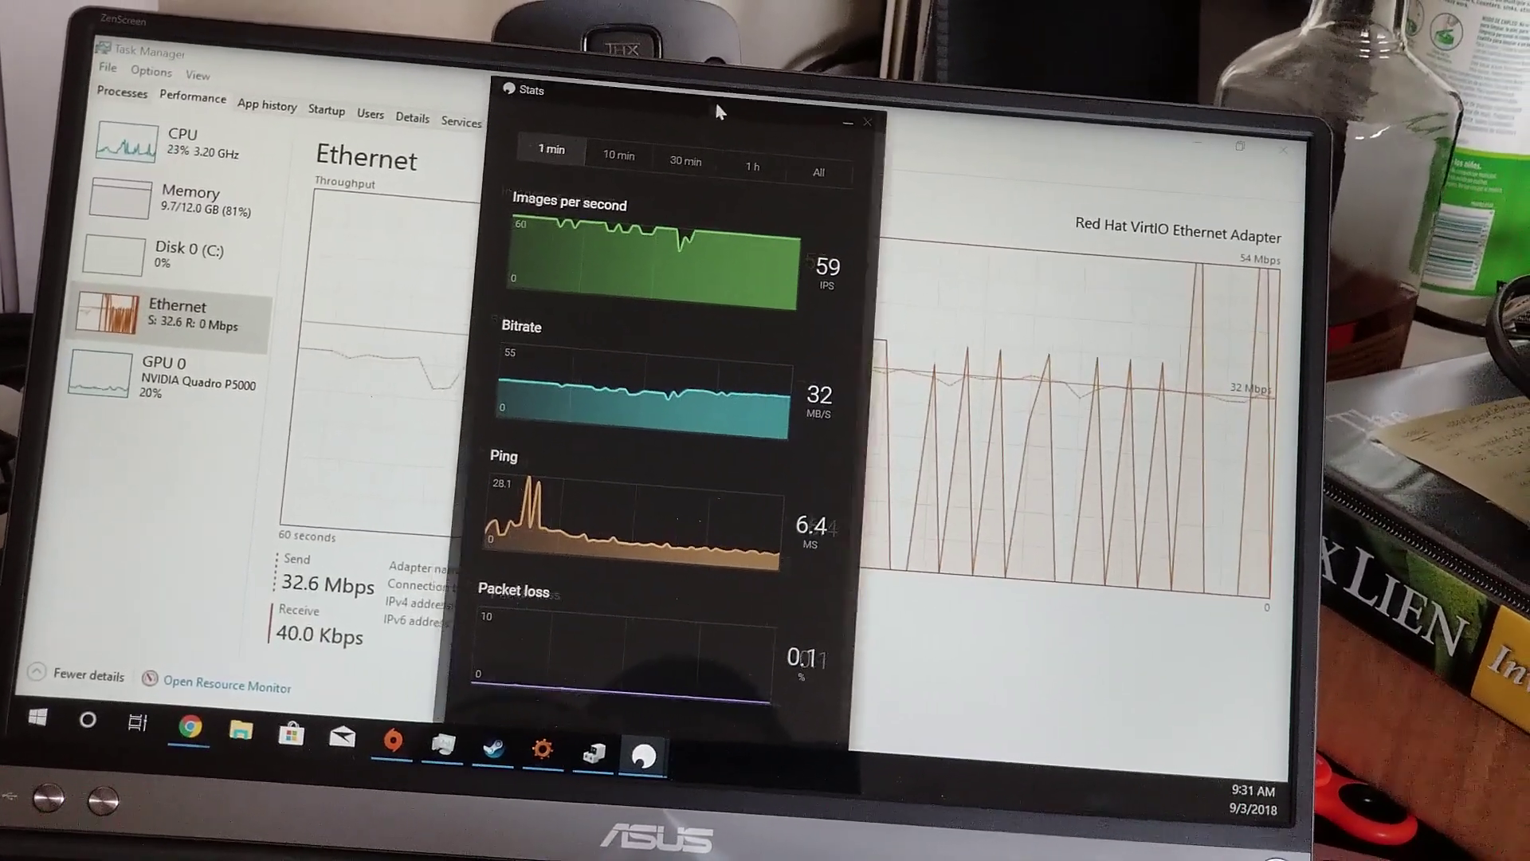
# - Shift the Stats window to the right edge so the Ethernet throughput graph is uncovered
pyautogui.moveTo(718, 102); pyautogui.dragTo(1065, 140)
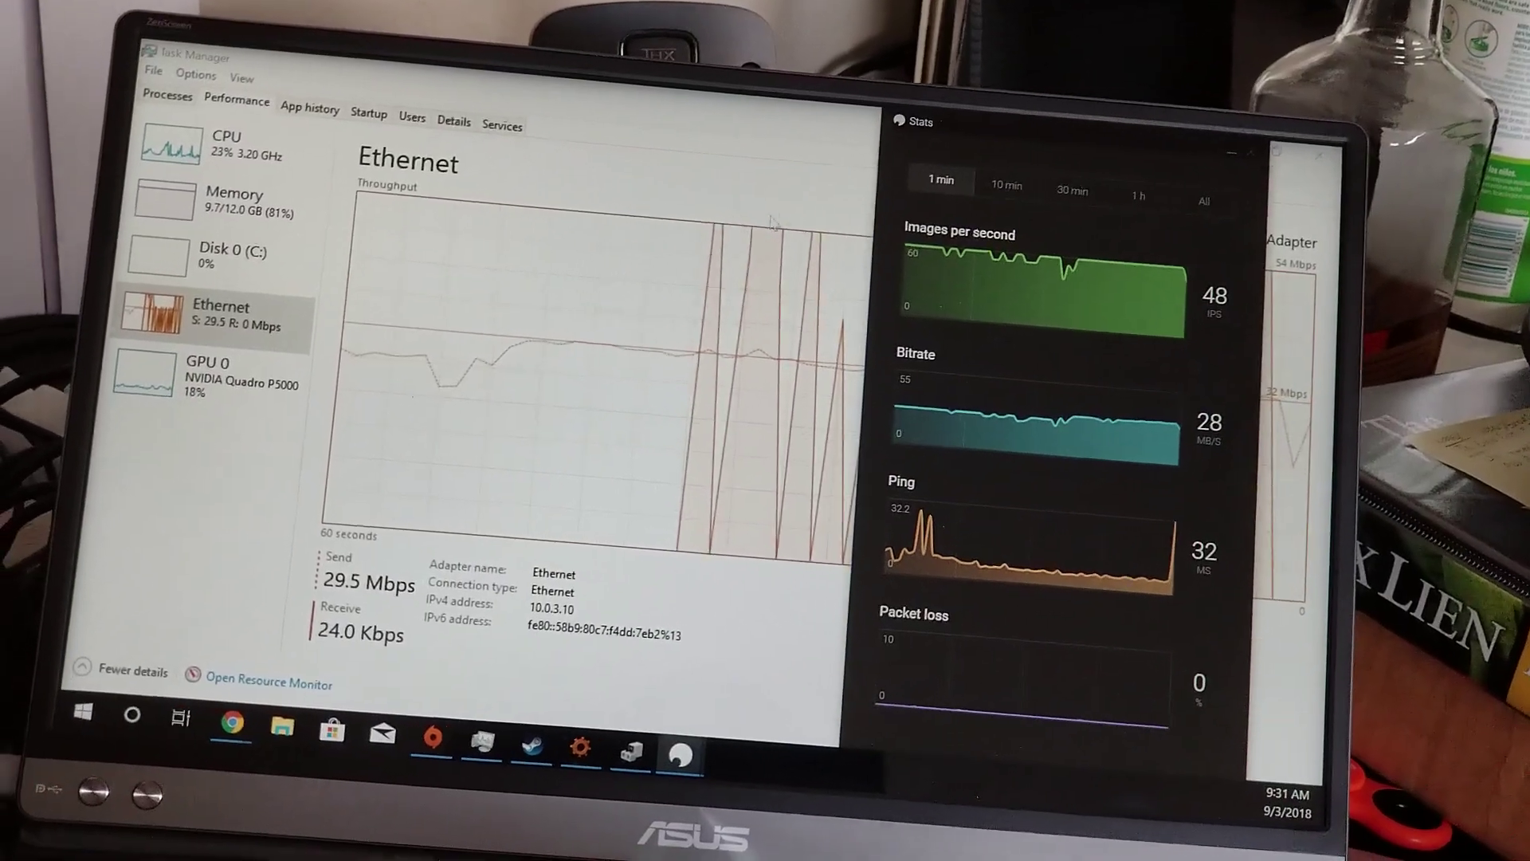